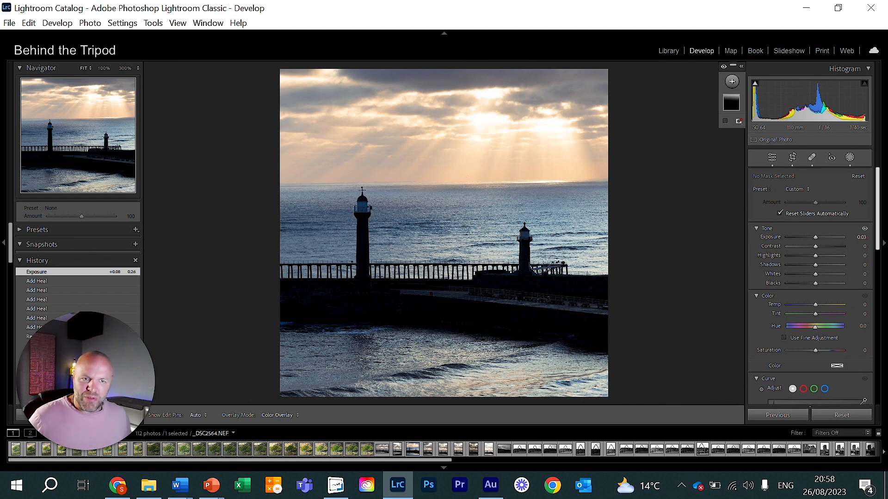
- Set the post-crop vignette style to Paint Overlay and try its amount at +100 and at -100
{"action": "left_click_drag", "start_coordinate": [876, 202], "coordinate": [885, 347]}
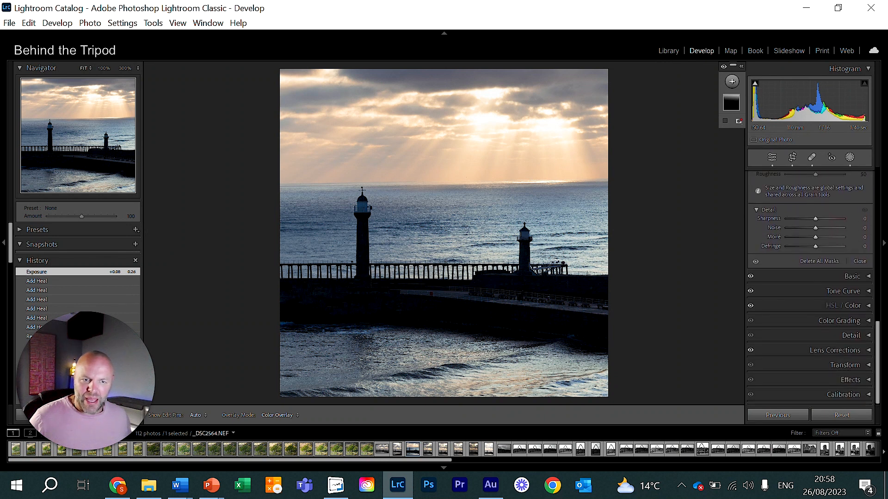
{"action": "left_click", "coordinate": [849, 378]}
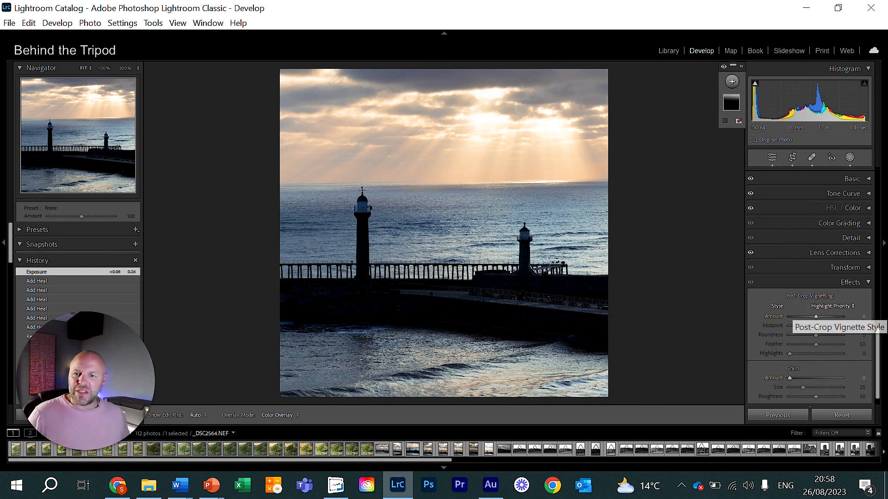
{"action": "left_click", "coordinate": [832, 306]}
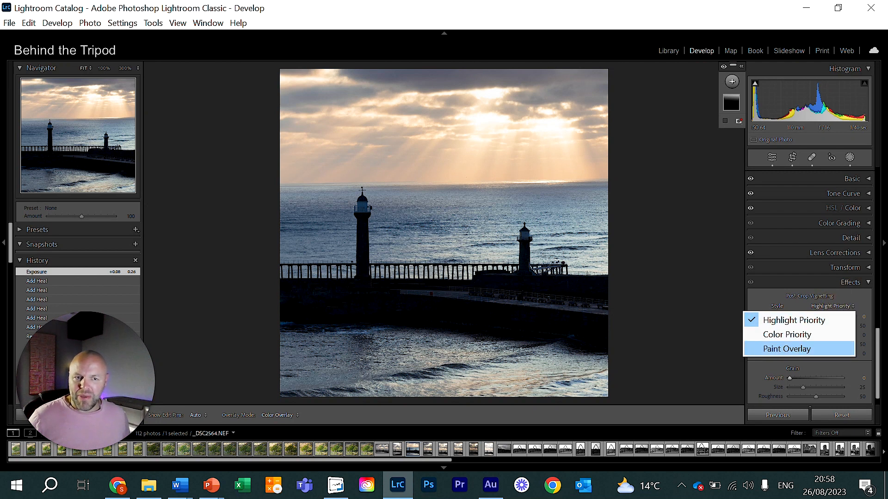
{"action": "left_click", "coordinate": [802, 348]}
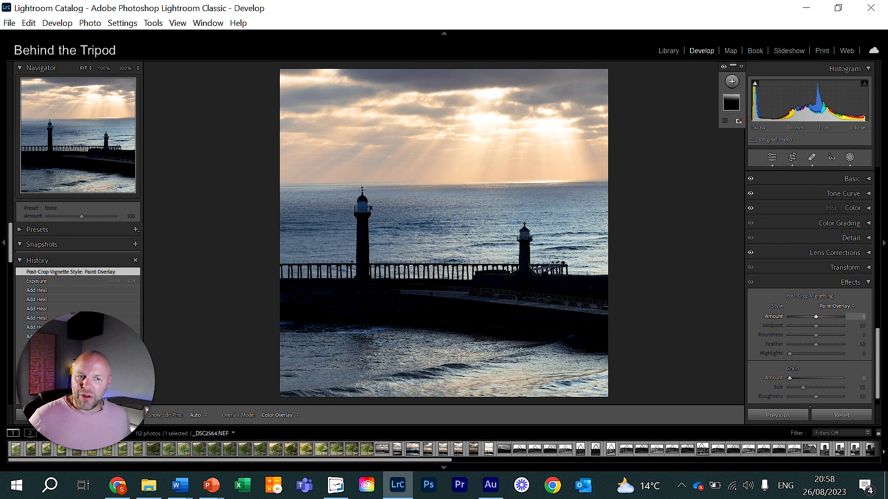
{"action": "left_click_drag", "start_coordinate": [815, 316], "coordinate": [862, 327]}
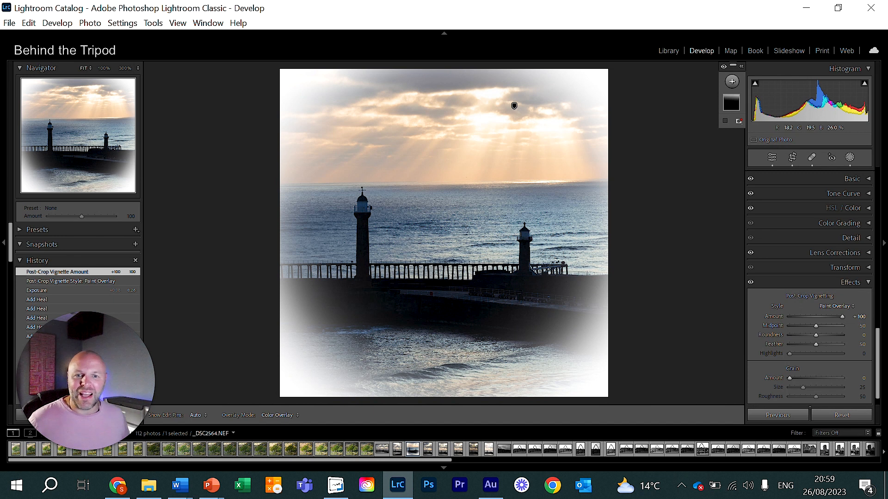
{"action": "left_click_drag", "start_coordinate": [842, 317], "coordinate": [771, 321]}
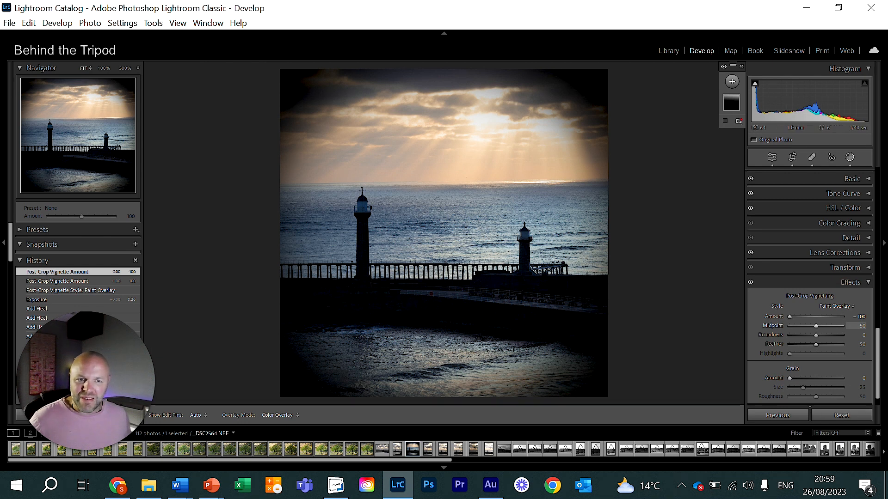
- Set the post-crop vignette's midpoint to 0 and roundness to +7, and try its feather at 0 and at 100
{"action": "left_click", "coordinate": [816, 325]}
{"action": "left_click_drag", "start_coordinate": [816, 326], "coordinate": [781, 340]}
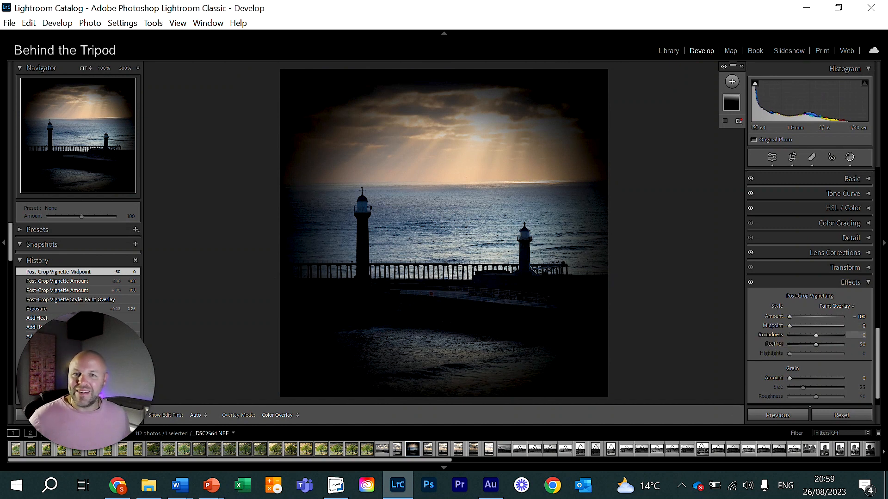
{"action": "mouse_move", "coordinate": [816, 335]}
{"action": "left_mouse_down"}
{"action": "mouse_move", "coordinate": [785, 335]}
{"action": "mouse_move", "coordinate": [850, 334]}
{"action": "mouse_move", "coordinate": [814, 335]}
{"action": "left_mouse_up"}
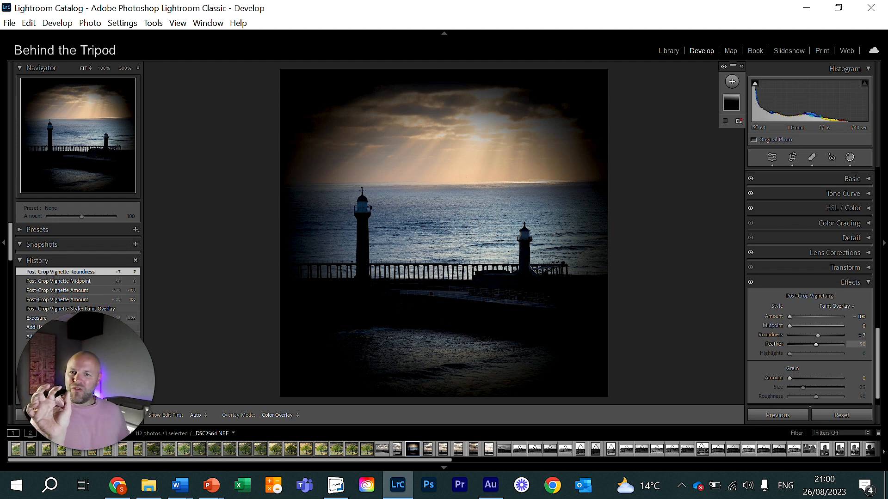
{"action": "left_click_drag", "start_coordinate": [812, 343], "coordinate": [783, 345]}
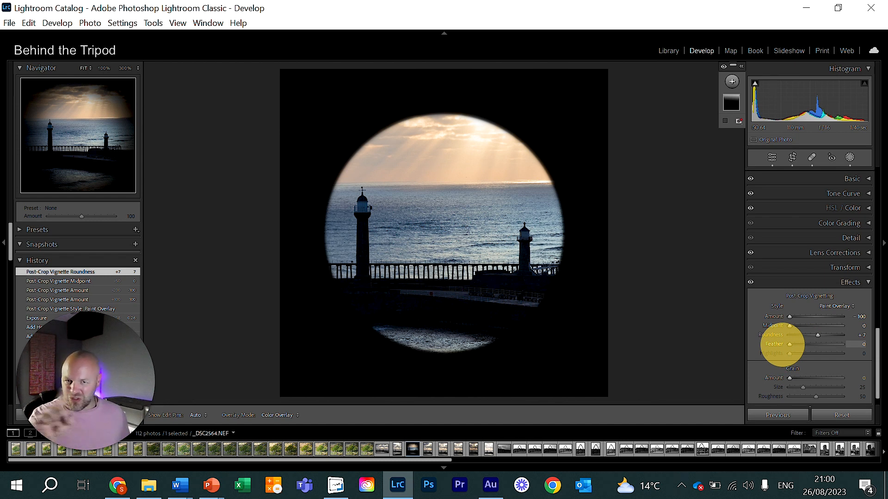
{"action": "left_click_drag", "start_coordinate": [784, 345], "coordinate": [866, 341]}
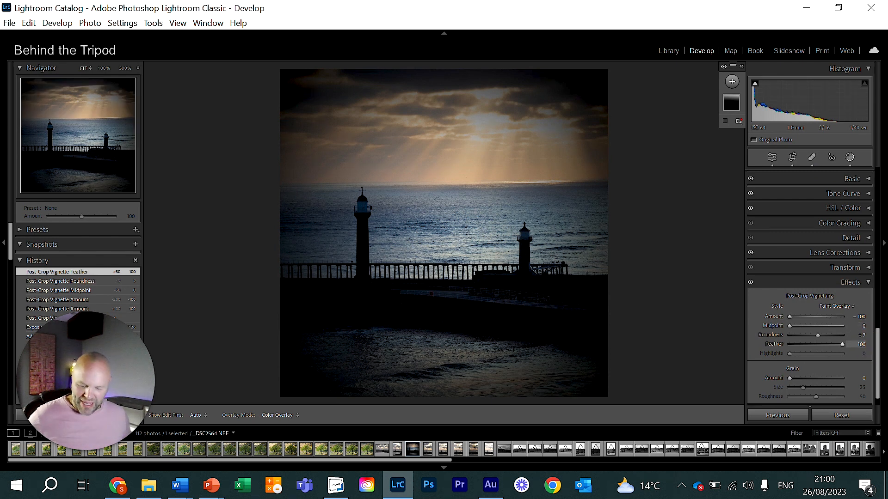
- Undo all the post-crop vignette changes
{"action": "key", "text": "ctrl+z"}
{"action": "key", "text": "ctrl+z"}
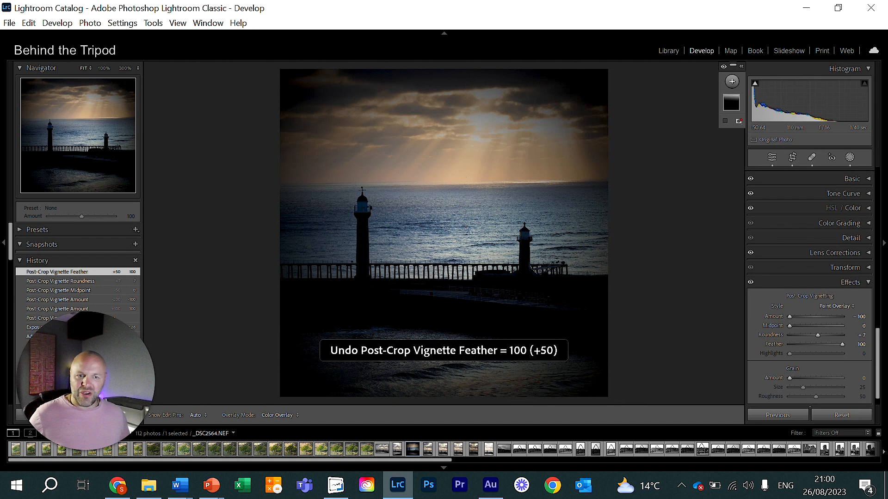
{"action": "key", "text": "ctrl+z"}
{"action": "key", "text": "ctrl+z"}
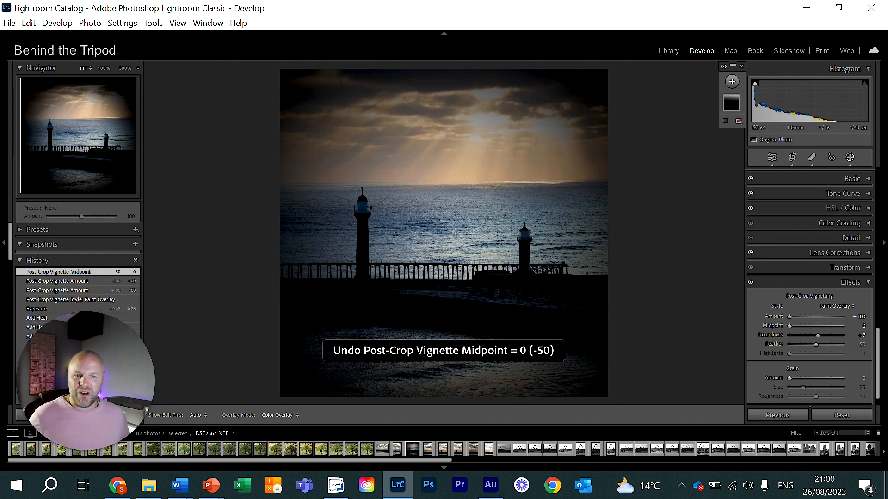
{"action": "key", "text": "ctrl+z"}
{"action": "key", "text": "ctrl+z"}
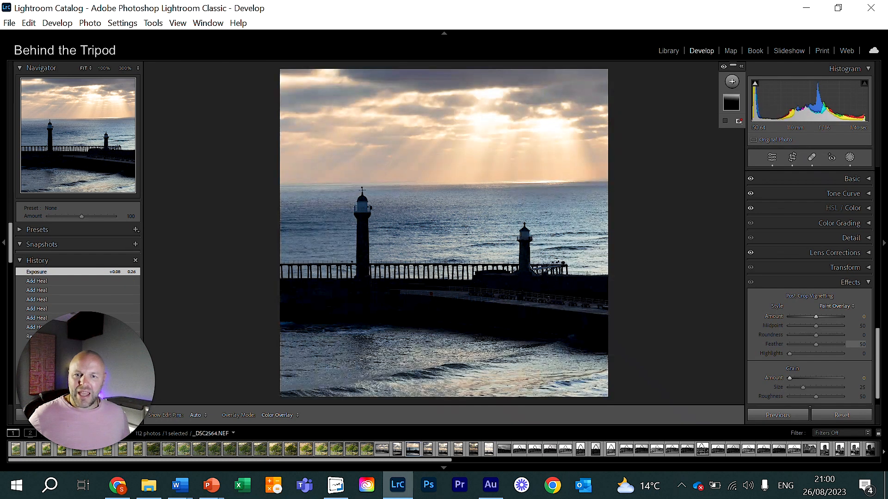
- Create a new radial gradient mask drawn as a tall ellipse over the middle of the photo, between the two lighthouses
{"action": "left_click_drag", "start_coordinate": [877, 355], "coordinate": [874, 168]}
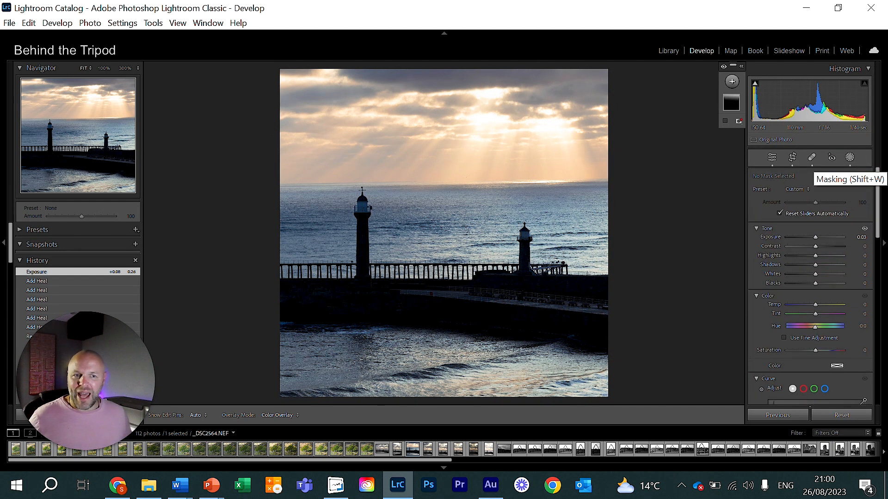
{"action": "left_click", "coordinate": [849, 157]}
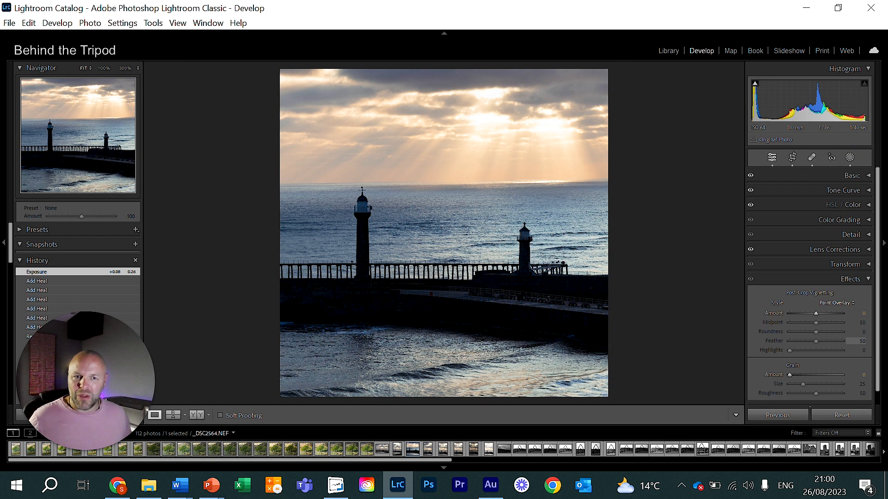
{"action": "left_click", "coordinate": [850, 157]}
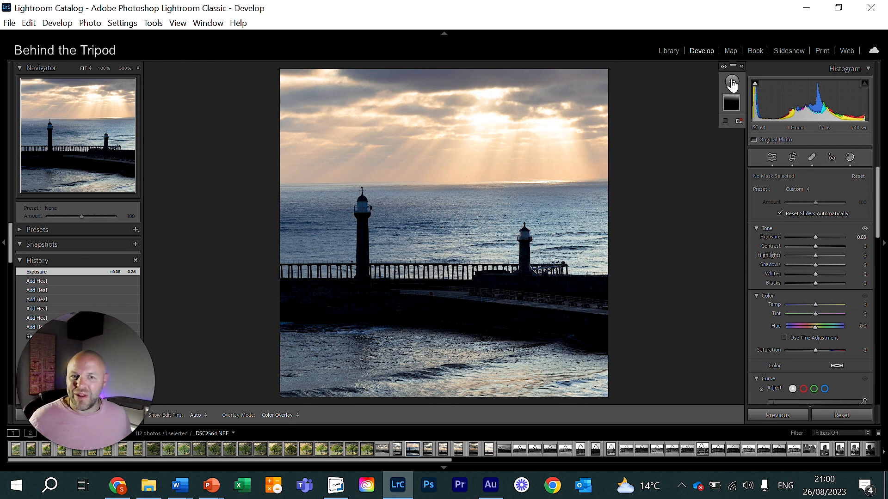
{"action": "left_click", "coordinate": [732, 84]}
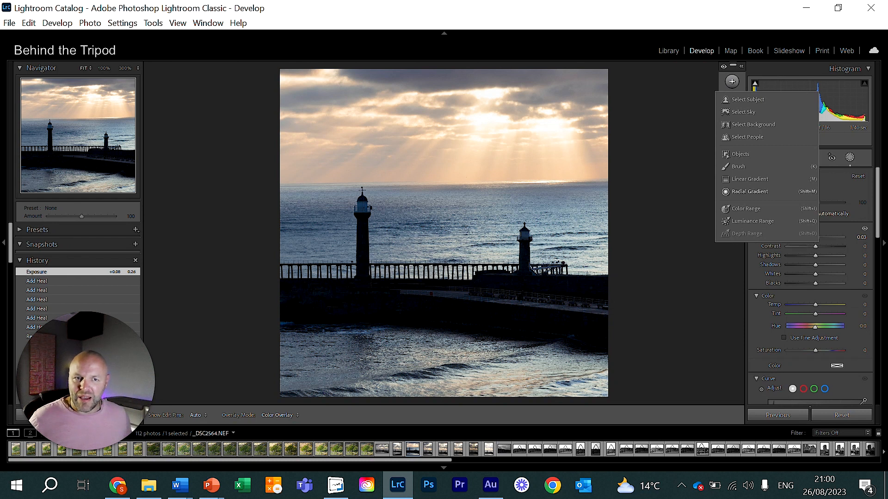
{"action": "left_click", "coordinate": [749, 191]}
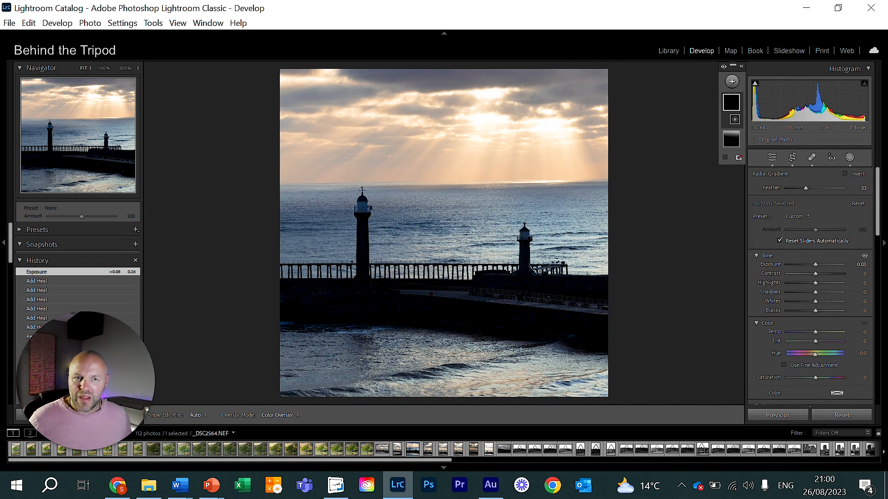
{"action": "left_click", "coordinate": [741, 66]}
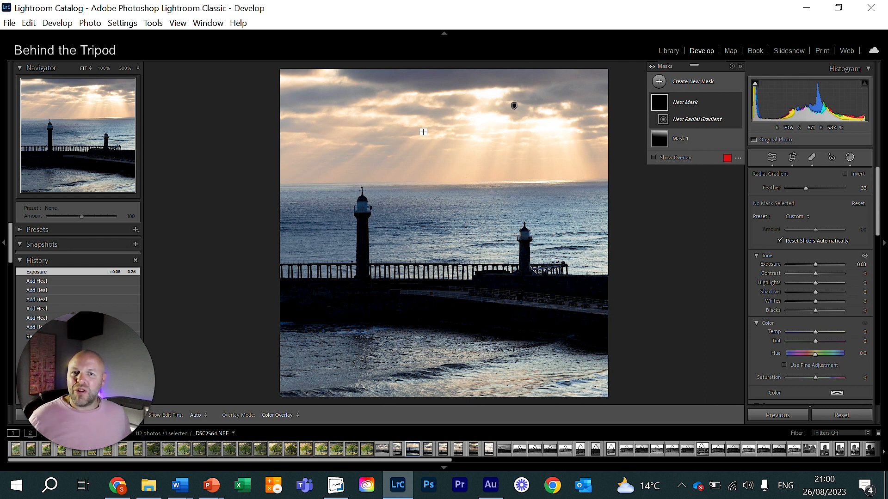
{"action": "left_click_drag", "start_coordinate": [430, 109], "coordinate": [534, 279]}
{"action": "left_click_drag", "start_coordinate": [449, 153], "coordinate": [467, 254]}
{"action": "left_click_drag", "start_coordinate": [459, 208], "coordinate": [456, 232]}
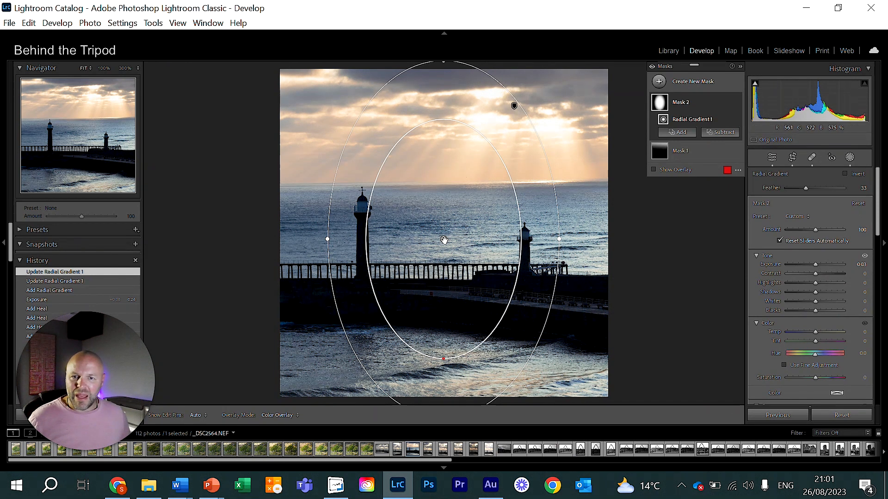
{"action": "mouse_move", "coordinate": [443, 240]}
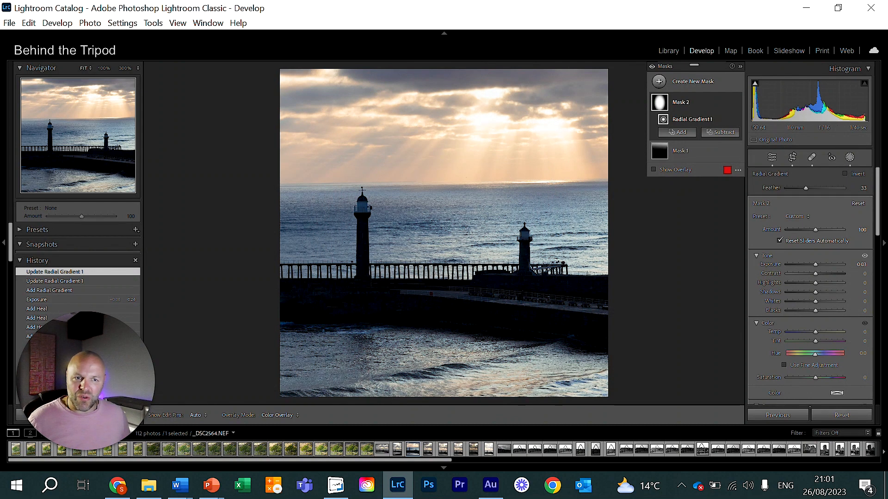
- Invert the radial gradient so it affects the area outside the ellipse, and set its feather to 38
{"action": "left_click", "coordinate": [844, 173]}
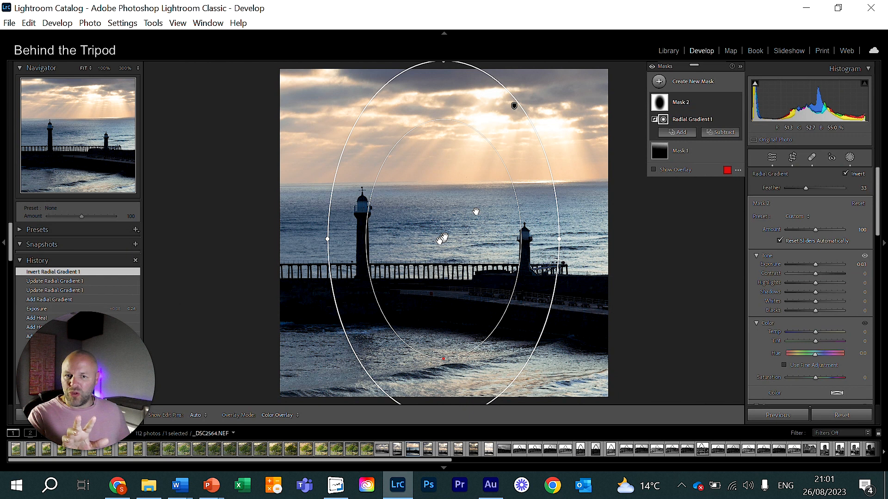
{"action": "mouse_move", "coordinate": [515, 204]}
{"action": "left_mouse_down"}
{"action": "mouse_move", "coordinate": [501, 208]}
{"action": "mouse_move", "coordinate": [525, 196]}
{"action": "left_mouse_up"}
{"action": "mouse_move", "coordinate": [457, 352]}
{"action": "left_mouse_down"}
{"action": "mouse_move", "coordinate": [463, 312]}
{"action": "mouse_move", "coordinate": [464, 363]}
{"action": "mouse_move", "coordinate": [463, 341]}
{"action": "left_mouse_up"}
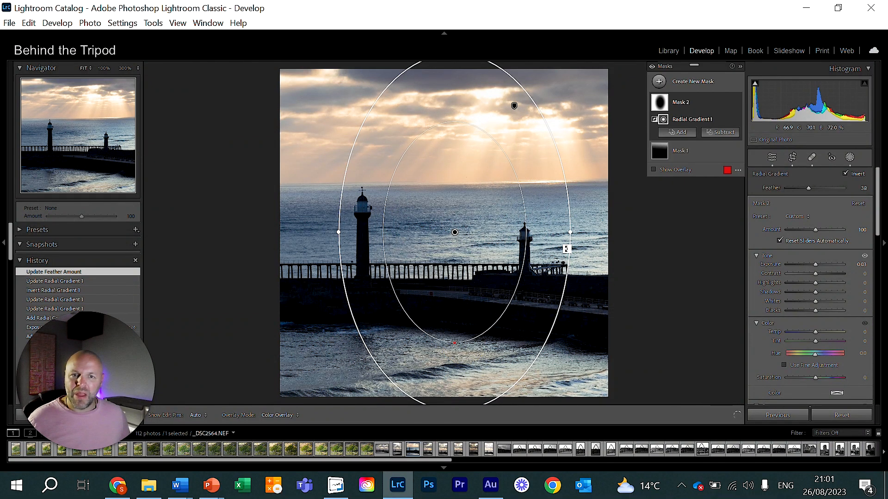
- Reshape the radial gradient into a near-circle spanning the photo's full width and height, centred on the image
{"action": "left_click_drag", "start_coordinate": [571, 233], "coordinate": [604, 236]}
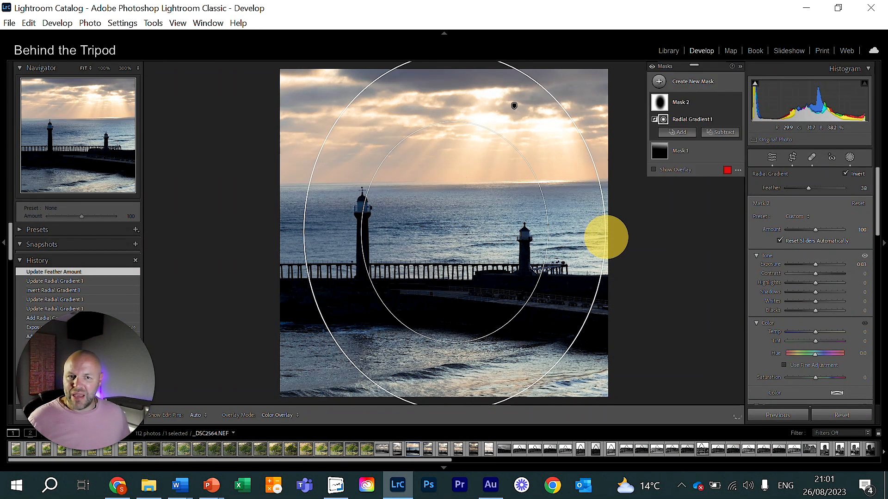
{"action": "left_click_drag", "start_coordinate": [305, 234], "coordinate": [282, 234]}
{"action": "left_click_drag", "start_coordinate": [401, 233], "coordinate": [392, 235]}
{"action": "left_click_drag", "start_coordinate": [585, 252], "coordinate": [613, 233]}
{"action": "left_click_drag", "start_coordinate": [461, 222], "coordinate": [444, 272]}
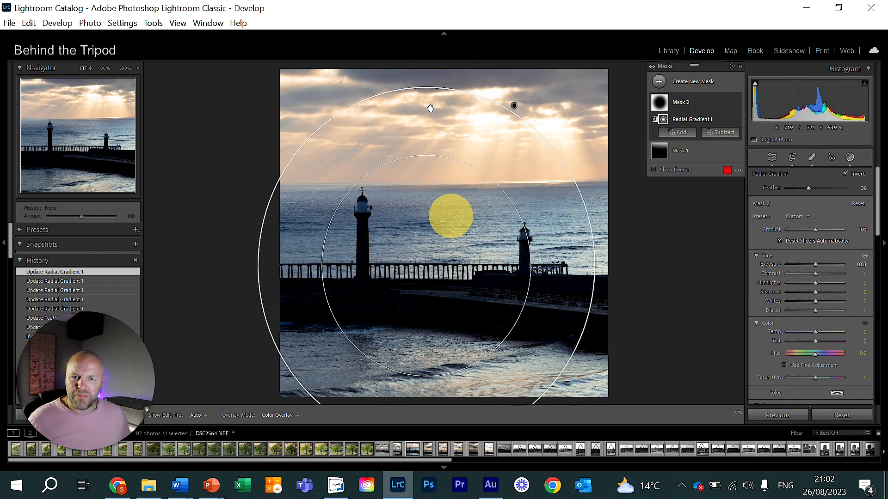
{"action": "left_click_drag", "start_coordinate": [428, 85], "coordinate": [425, 96]}
{"action": "left_click_drag", "start_coordinate": [426, 224], "coordinate": [445, 207]}
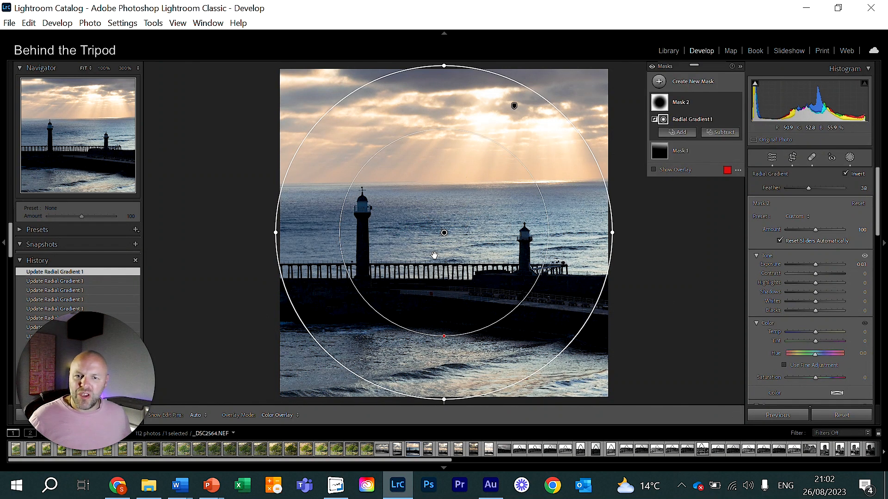
{"action": "mouse_move", "coordinate": [444, 233]}
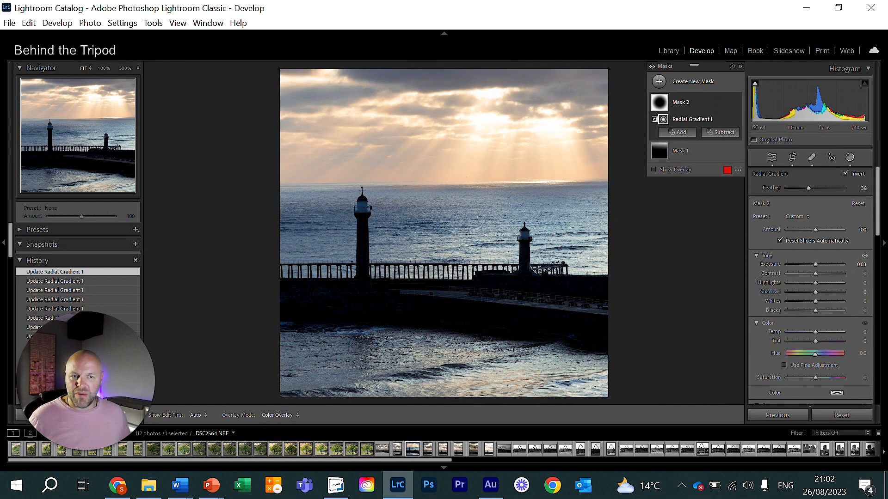
- Lower the inverted mask's exposure to -0.63 and enlarge its ellipse past the photo's edges with a feather of 22
{"action": "left_click_drag", "start_coordinate": [815, 264], "coordinate": [811, 264]}
{"action": "left_click", "coordinate": [445, 234]}
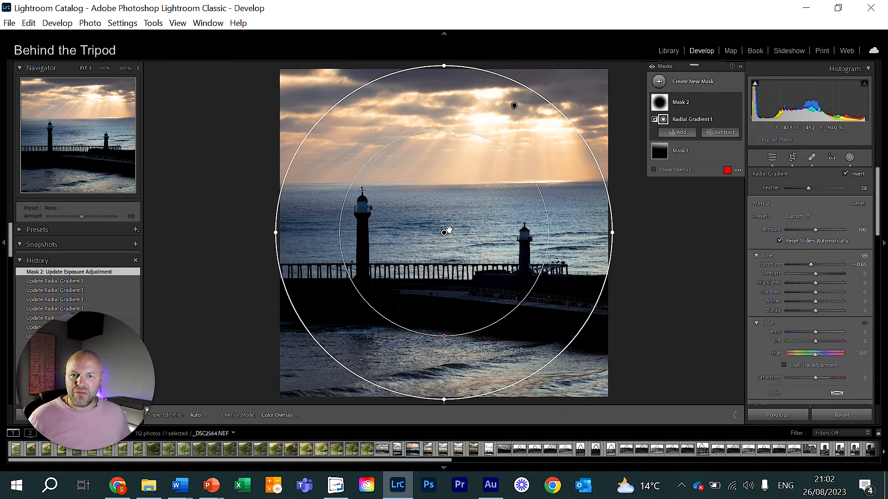
{"action": "left_click_drag", "start_coordinate": [445, 336], "coordinate": [443, 362]}
{"action": "left_click_drag", "start_coordinate": [440, 399], "coordinate": [445, 422]}
{"action": "left_click", "coordinate": [627, 235]}
{"action": "left_click_drag", "start_coordinate": [614, 233], "coordinate": [632, 232]}
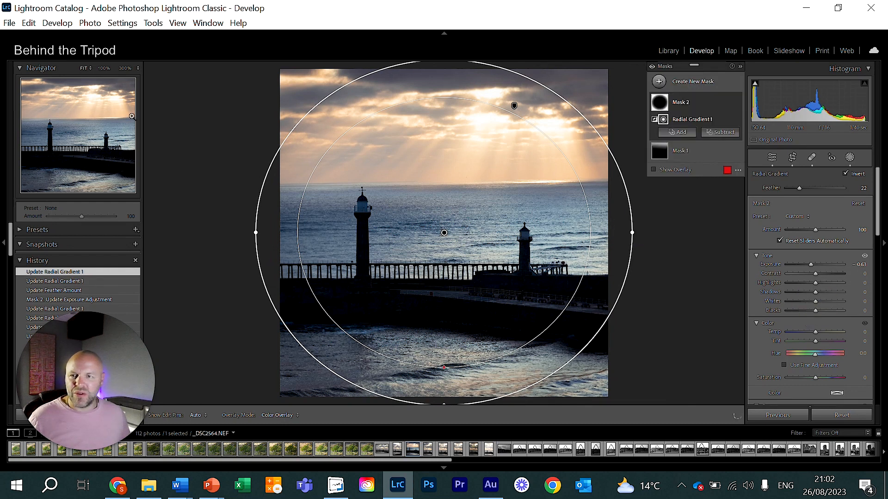
- Set the radial mask's tone to exposure -0.96, highlights 16, shadows -14 and whites 16
{"action": "mouse_move", "coordinate": [810, 264]}
{"action": "left_mouse_down"}
{"action": "mouse_move", "coordinate": [784, 264]}
{"action": "mouse_move", "coordinate": [808, 264]}
{"action": "left_mouse_up"}
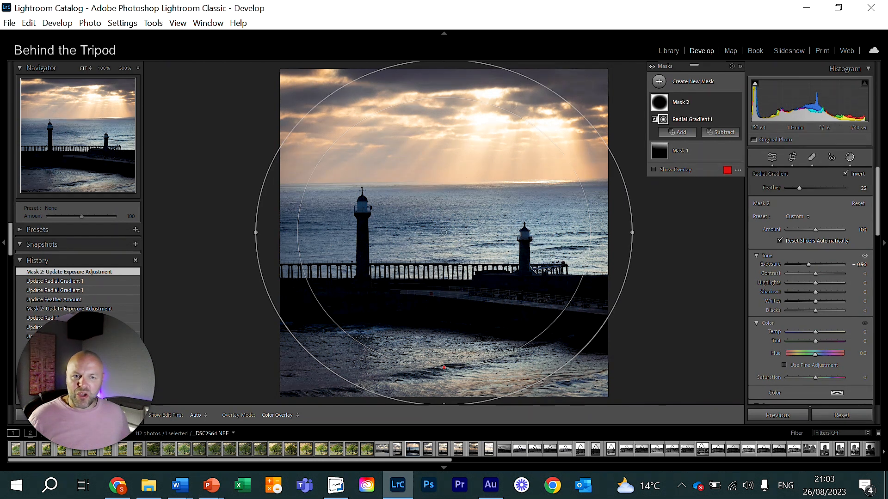
{"action": "mouse_move", "coordinate": [815, 292]}
{"action": "left_mouse_down"}
{"action": "mouse_move", "coordinate": [819, 282]}
{"action": "mouse_move", "coordinate": [819, 301]}
{"action": "left_mouse_up"}
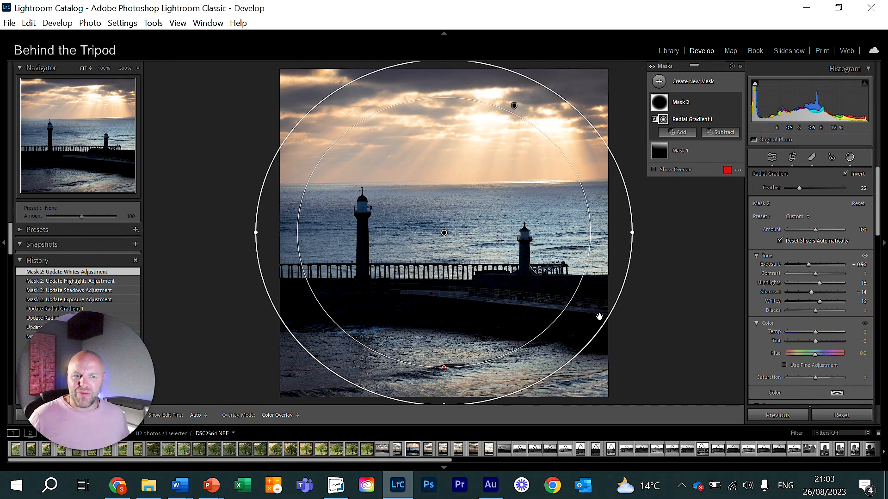
{"action": "scroll", "coordinate": [809, 300], "scroll_direction": "down", "scroll_amount": 3}
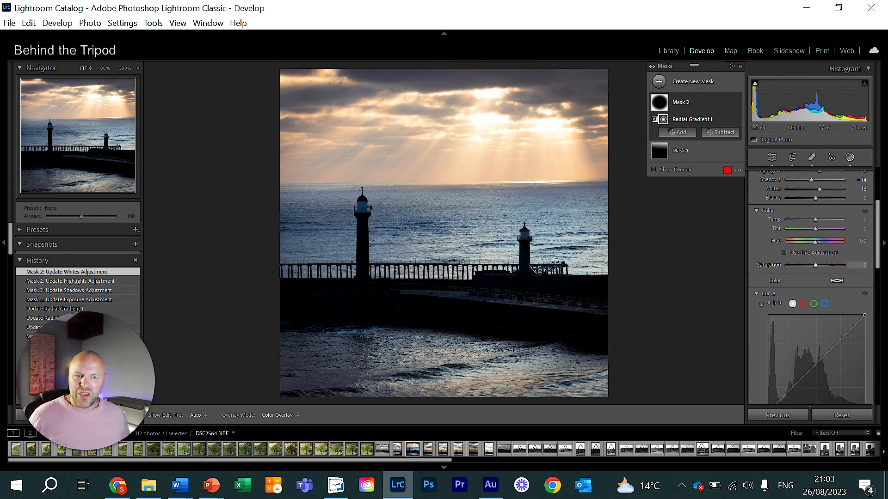
{"action": "scroll", "coordinate": [809, 287], "scroll_direction": "up", "scroll_amount": 4}
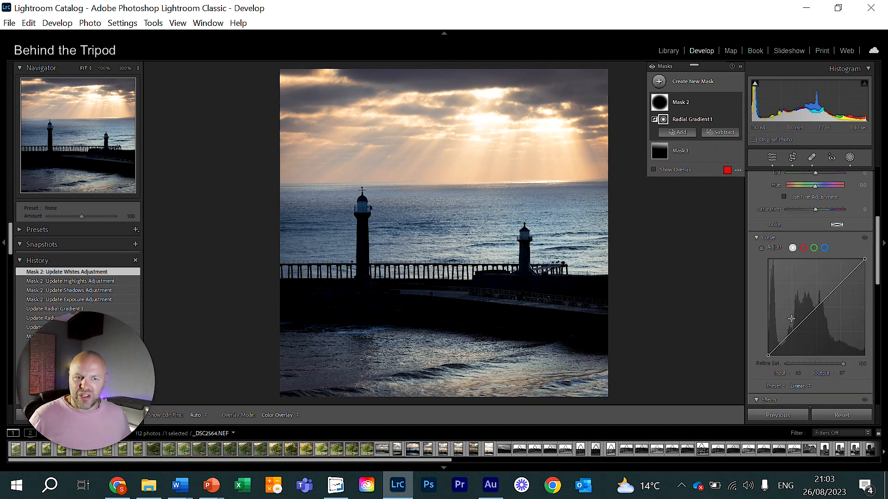
{"action": "scroll", "coordinate": [810, 287], "scroll_direction": "down", "scroll_amount": 5}
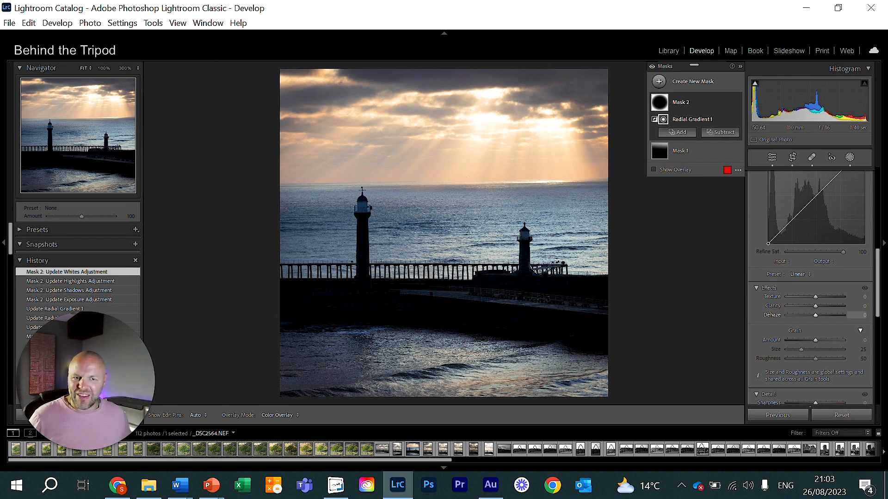
{"action": "scroll", "coordinate": [810, 287], "scroll_direction": "up", "scroll_amount": 5}
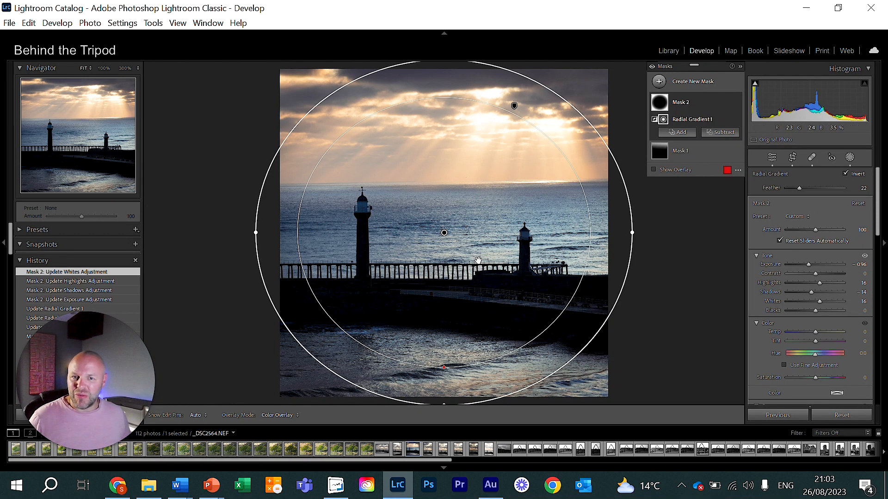
- Set the inverted radial mask's exposure to -0.76, highlights to 19 and whites to 19, and return to the general edit settings
{"action": "left_click_drag", "start_coordinate": [809, 264], "coordinate": [809, 264]}
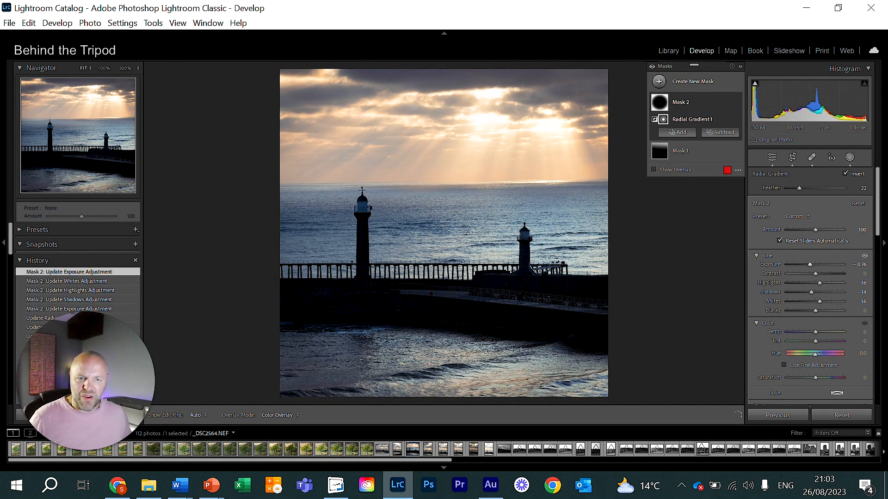
{"action": "left_click_drag", "start_coordinate": [820, 301], "coordinate": [820, 282]}
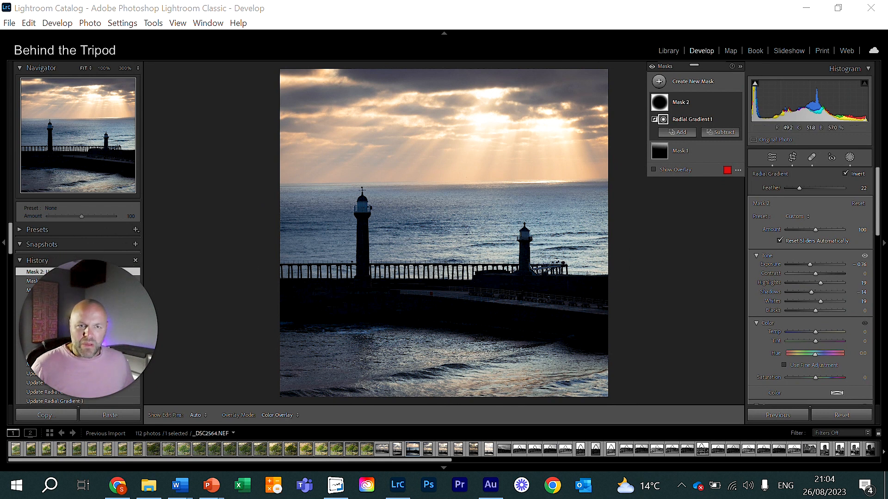
{"action": "left_click", "coordinate": [678, 245]}
{"action": "left_click", "coordinate": [771, 157]}
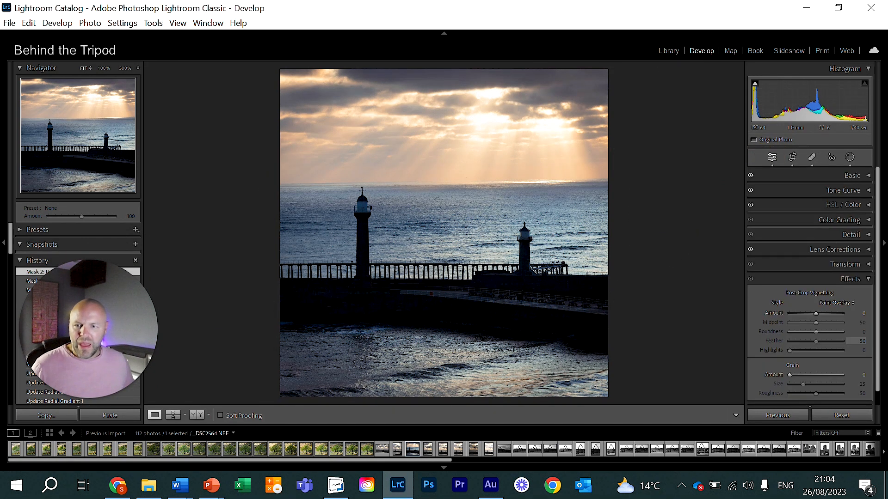
- Compare the photo's before and after versions side by side, and return to the single-image view
{"action": "left_click", "coordinate": [197, 415]}
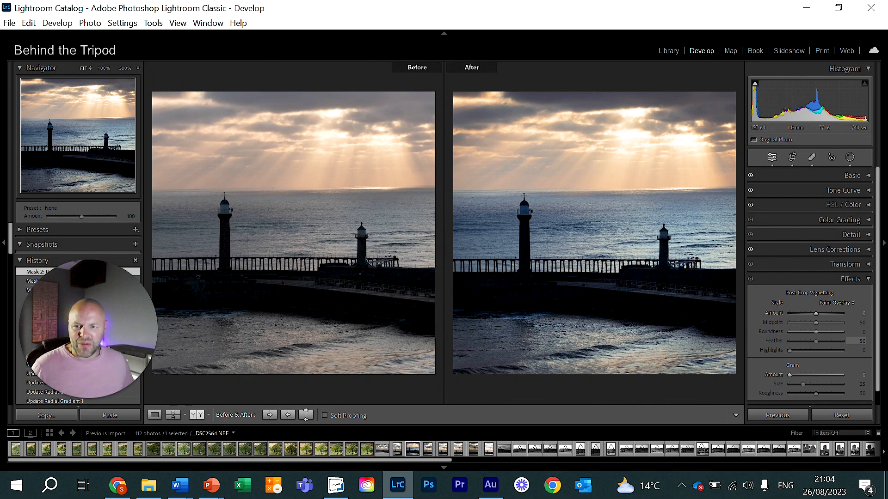
{"action": "left_click", "coordinate": [154, 414]}
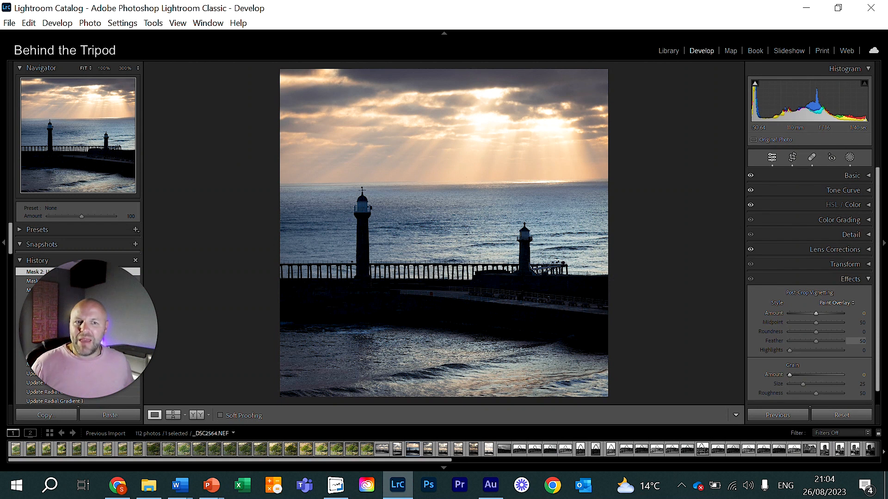
{"action": "scroll", "coordinate": [850, 180], "scroll_direction": "down", "scroll_amount": 1}
{"action": "scroll", "coordinate": [809, 287], "scroll_direction": "down", "scroll_amount": 1}
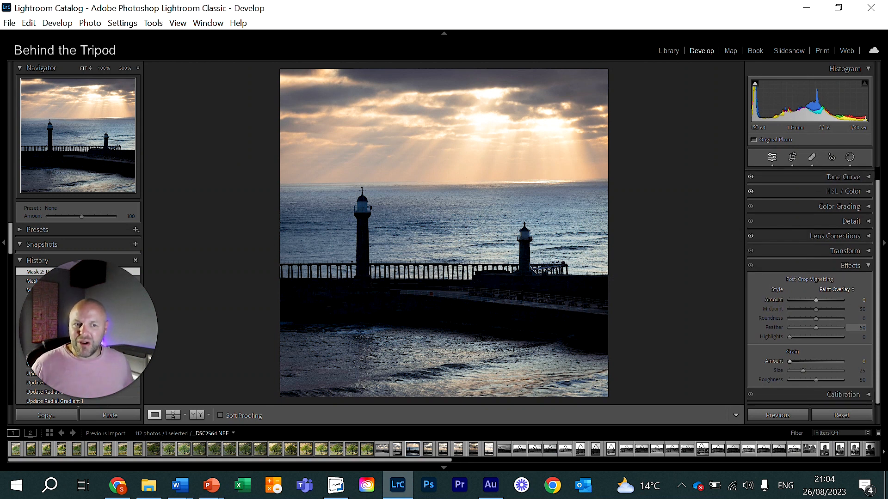